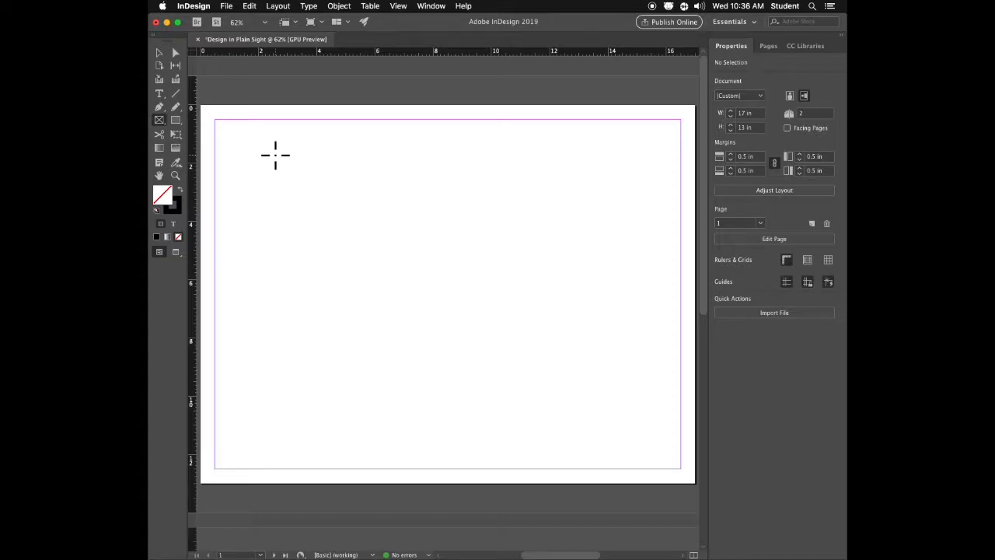
Step: Create a 5 in by 5 in rectangle frame and snap it into the top-left corner of the page margins
drag(448, 248, 419, 153)
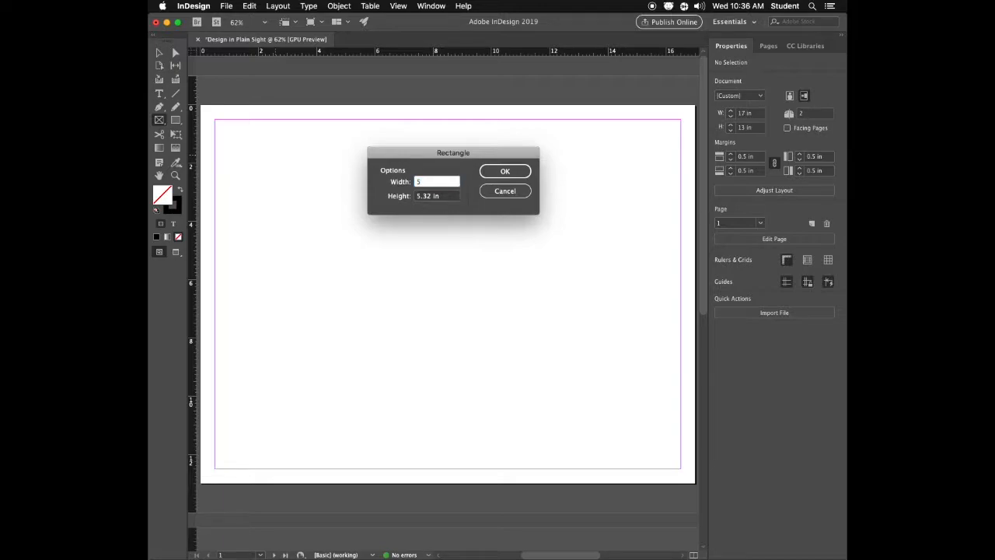
key(Tab)
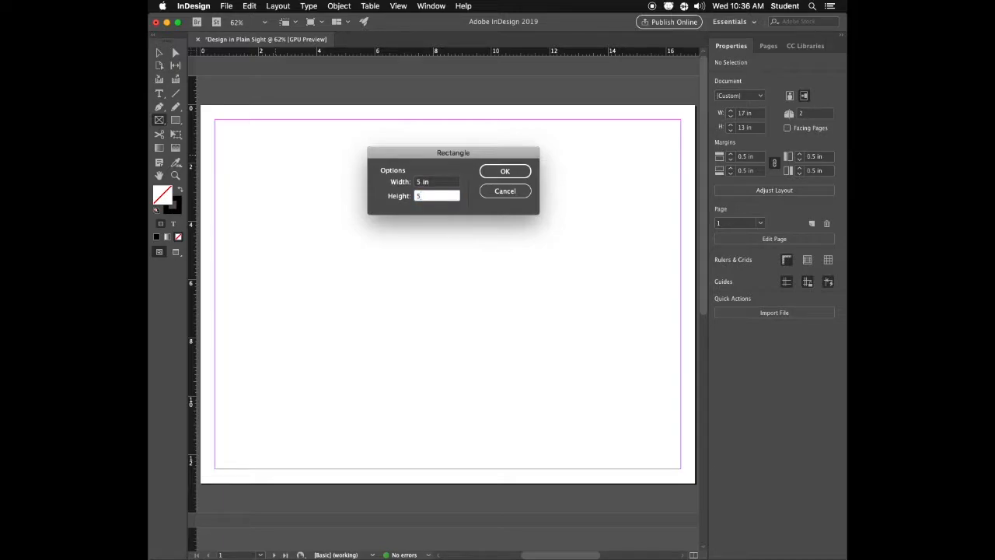
click(504, 171)
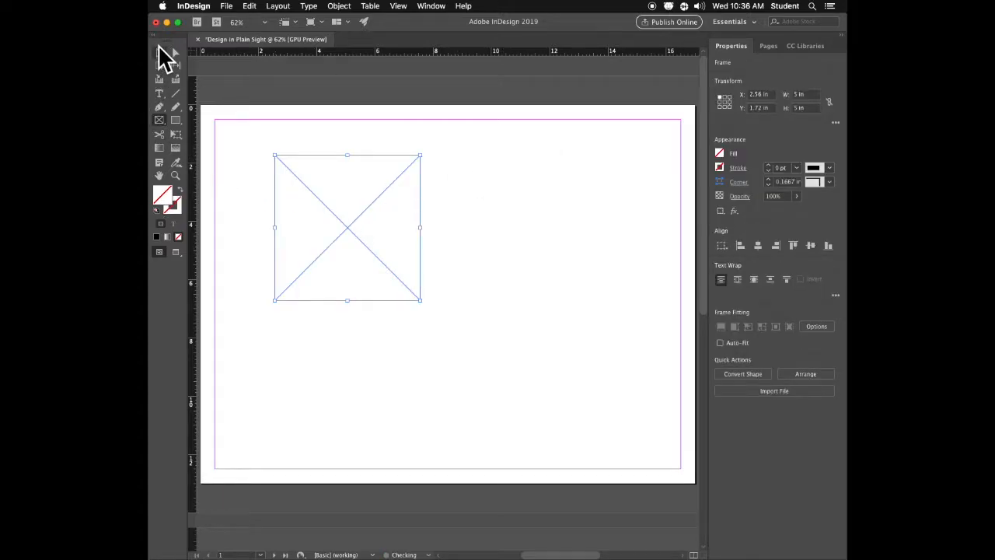
click(159, 51)
drag(354, 233, 295, 204)
click(430, 235)
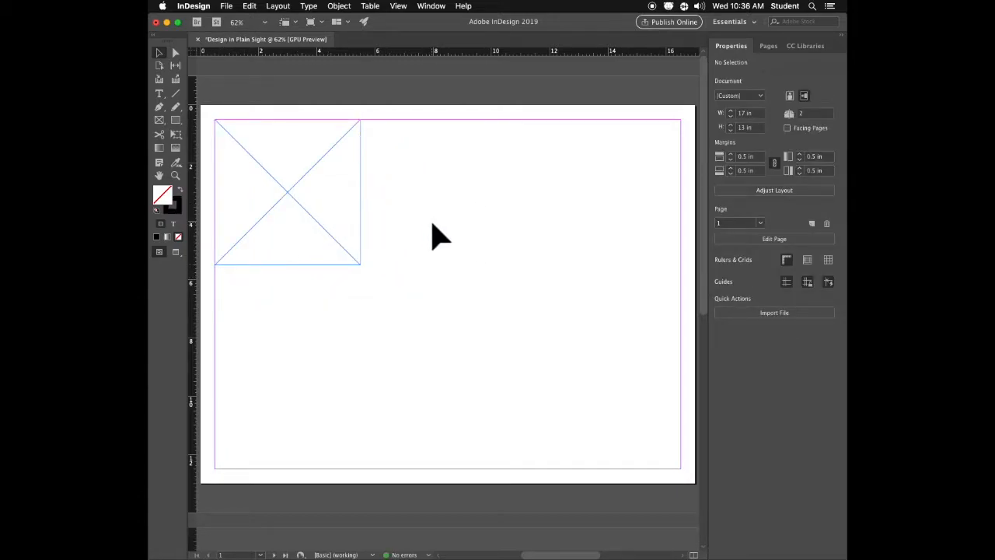
Step: Duplicate the square frame and place the copy in the empty area beside the original
click(326, 206)
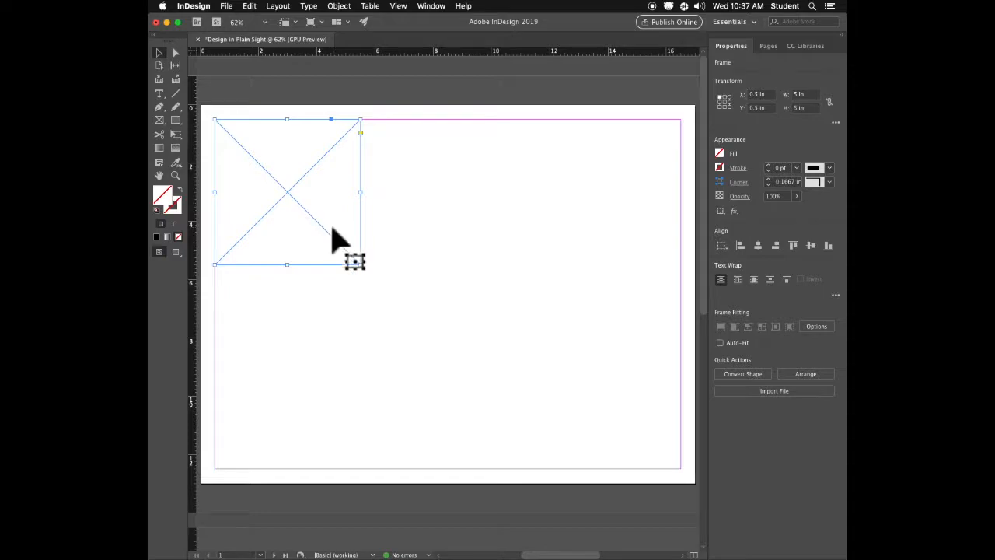
click(249, 7)
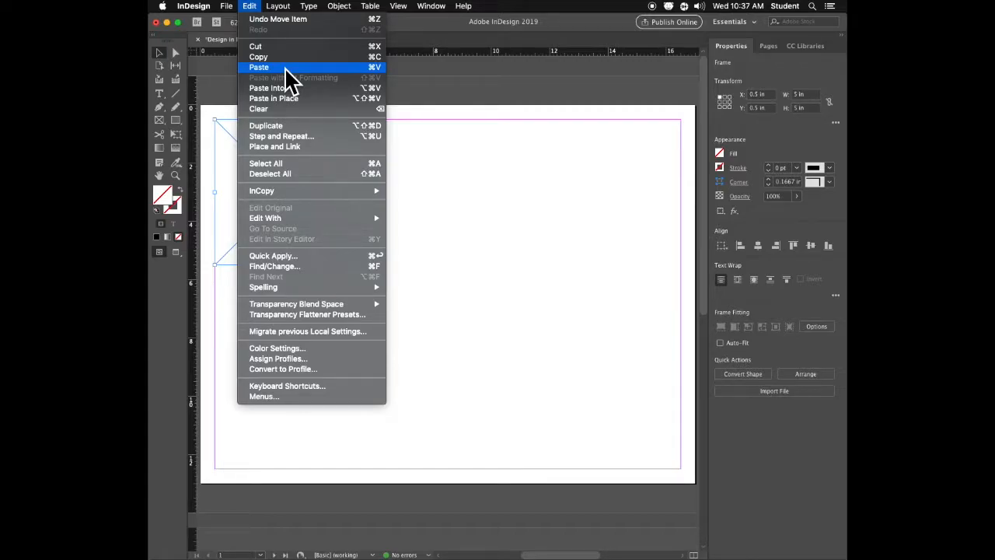
click(434, 117)
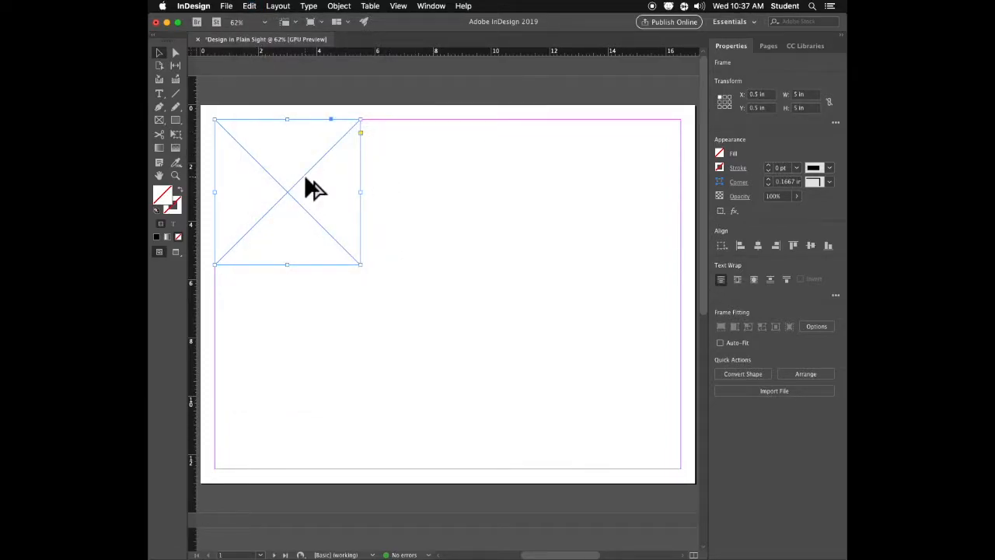
drag(303, 195, 463, 242)
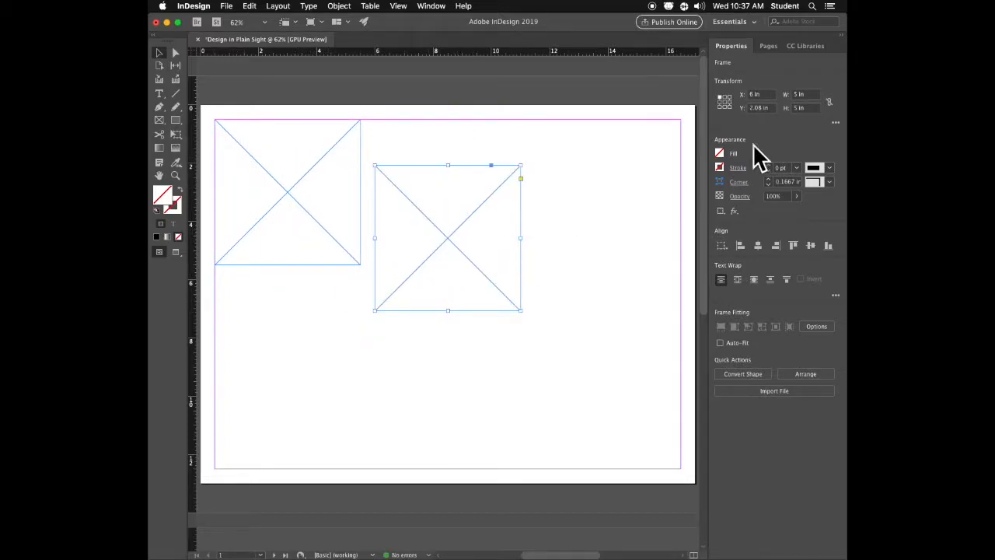
Step: Set the copied frame's height to 0.5 in and place it beneath the square frame, aligned to the left margin
click(802, 109)
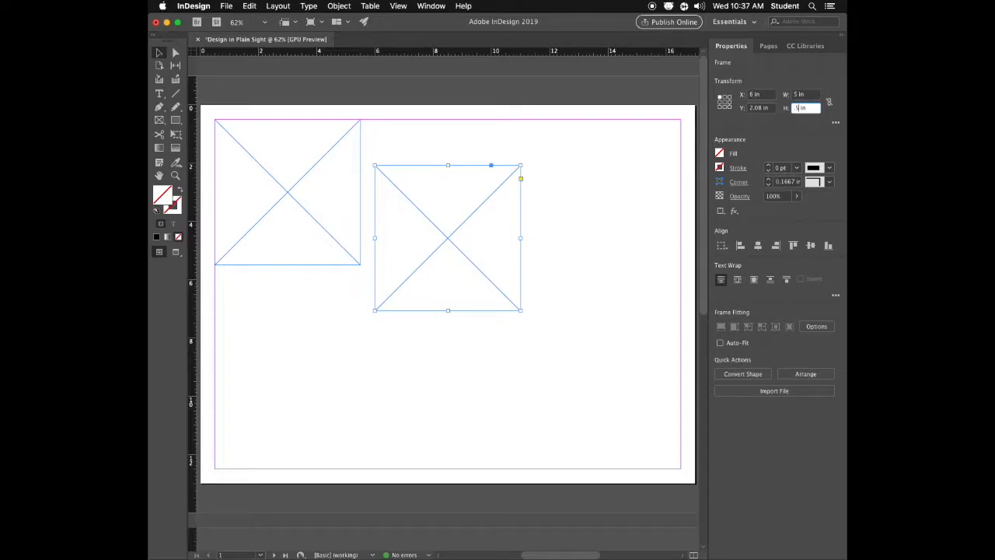
text(.5)
key(Return)
drag(471, 184, 306, 287)
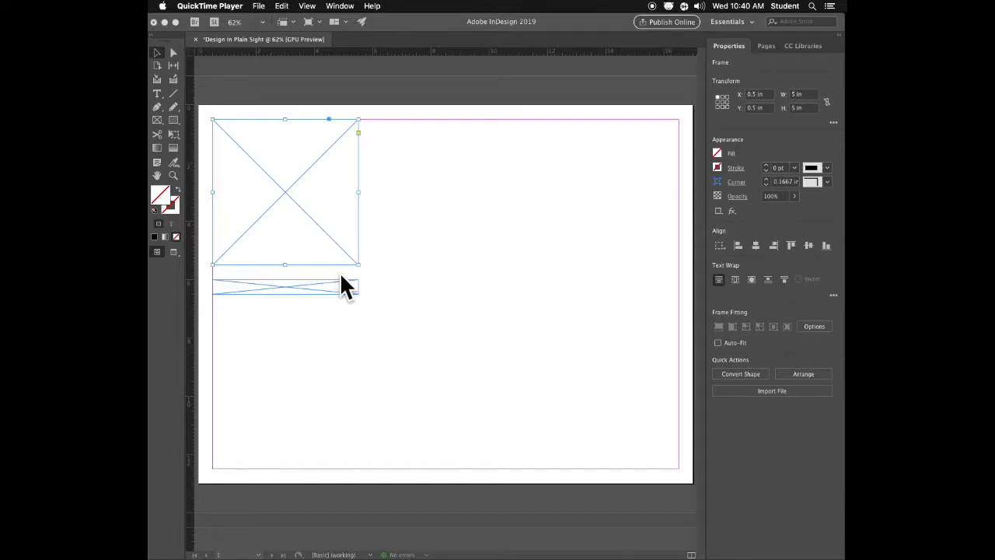
Step: Duplicate the 0.5 in high frame into the empty page area and set the copy's height to 0.25 in
click(345, 299)
click(327, 289)
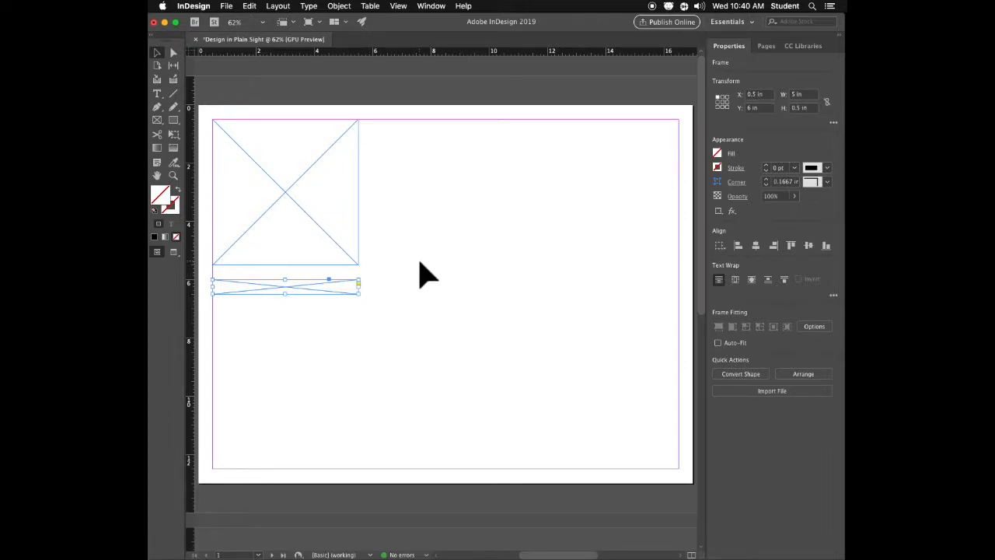
drag(319, 286, 509, 235)
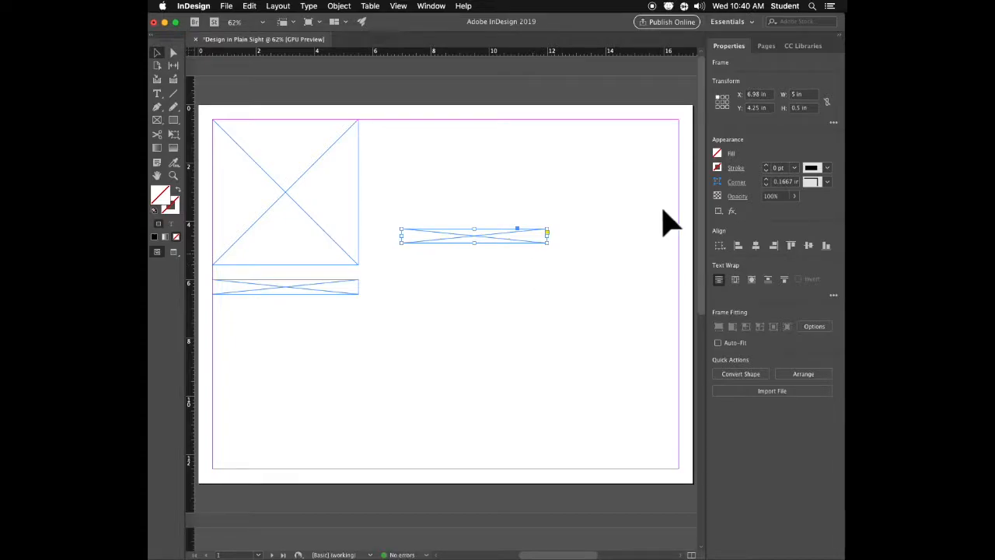
click(799, 107)
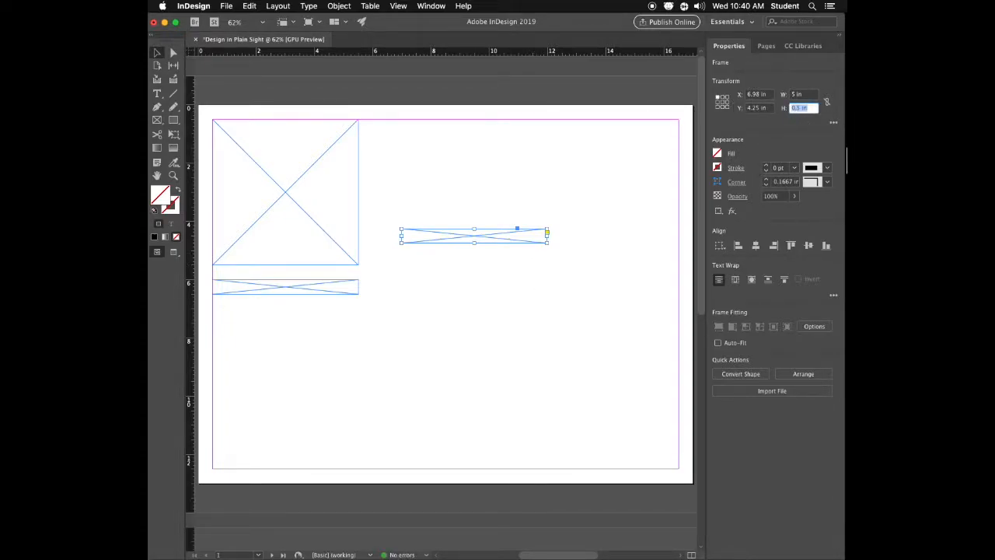
key(Return)
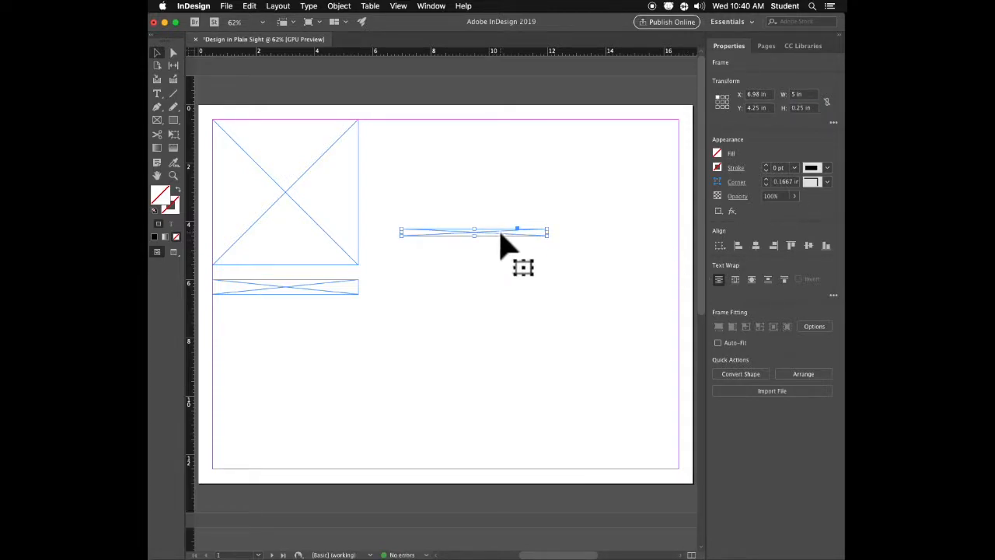
Step: Place the 0.25 in high frame against the square's bottom edge as a spacer and move the caption frame up to meet it
drag(501, 233, 433, 271)
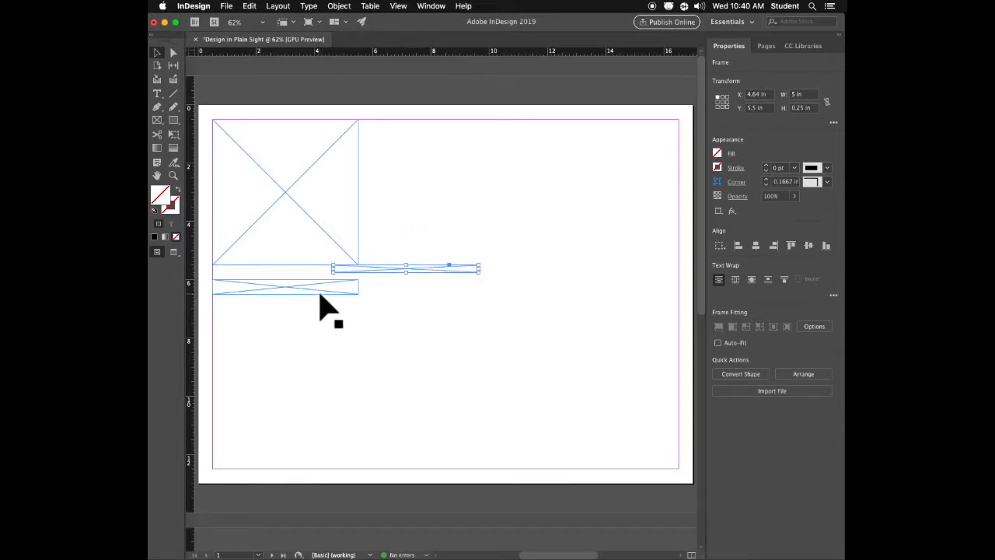
drag(319, 293, 318, 285)
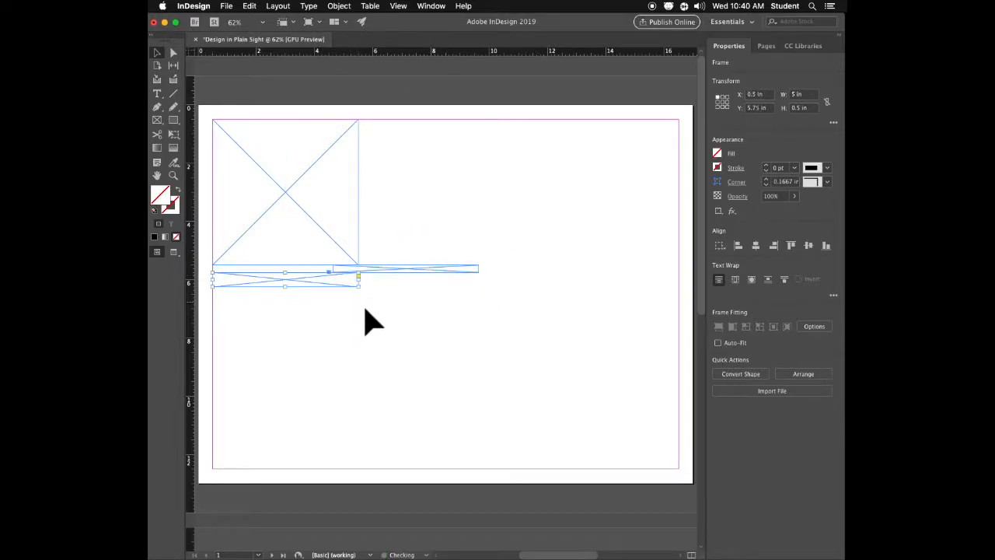
click(465, 320)
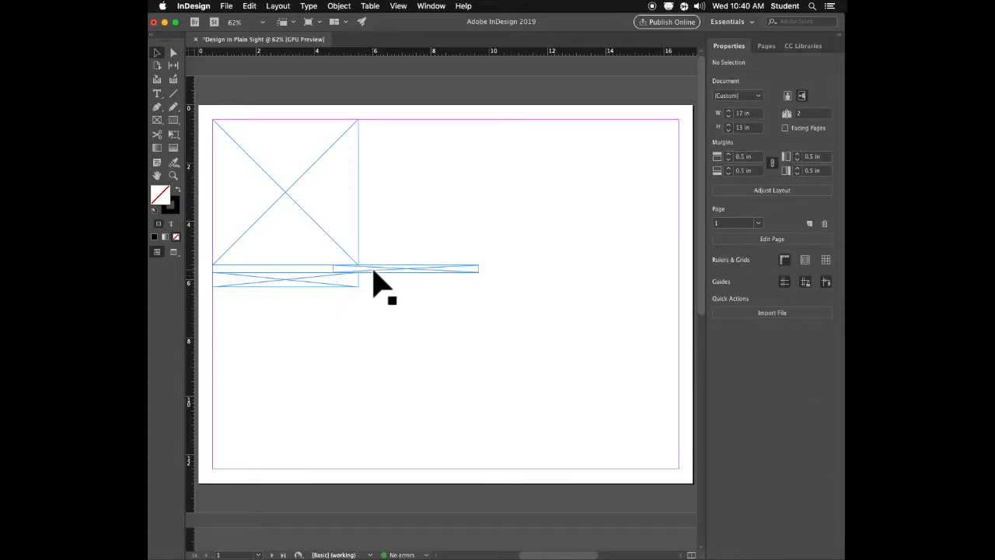
Step: Move the 0.25 in spacer frame away into the empty area of the page and duplicate it
click(319, 255)
drag(430, 270, 389, 306)
drag(390, 305, 442, 345)
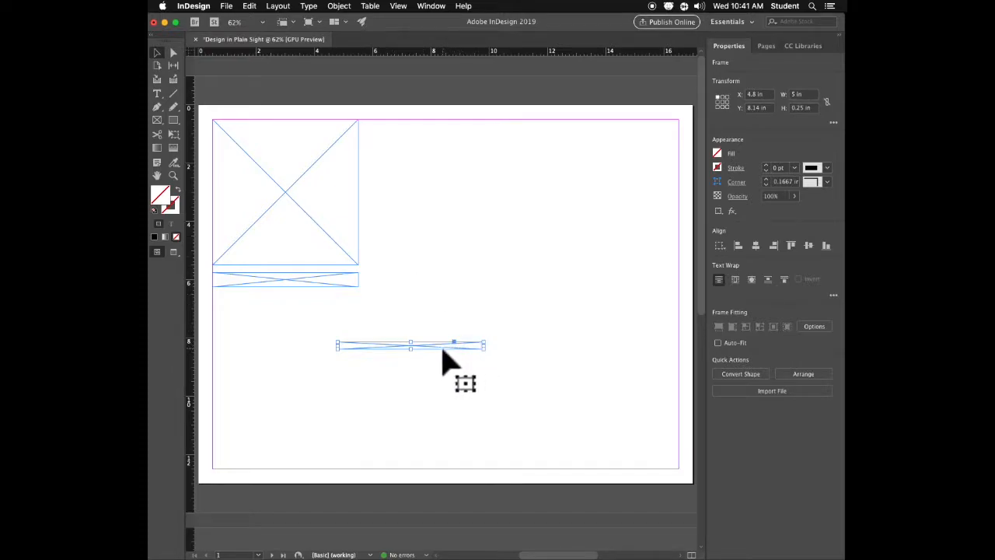
drag(445, 353, 488, 302)
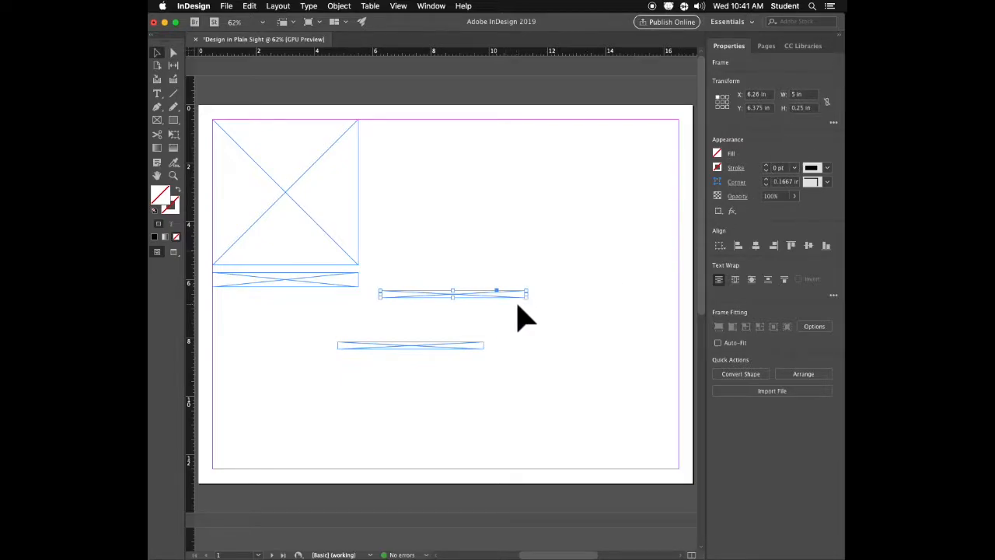
Step: Set the duplicated spacer frame's width and height to 0.5 in each
click(813, 96)
text(.5)
key(Return)
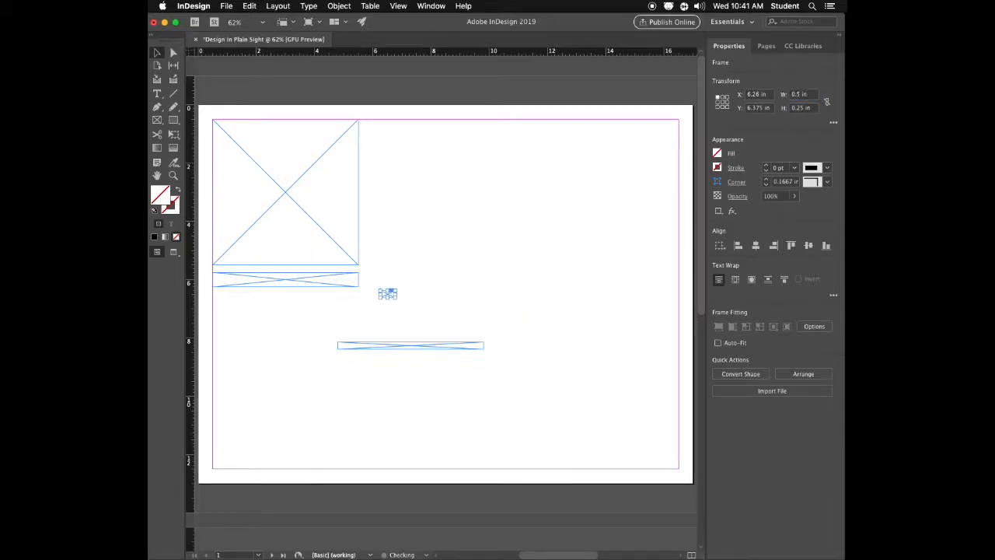
click(805, 108)
text(.5)
key(Return)
click(455, 303)
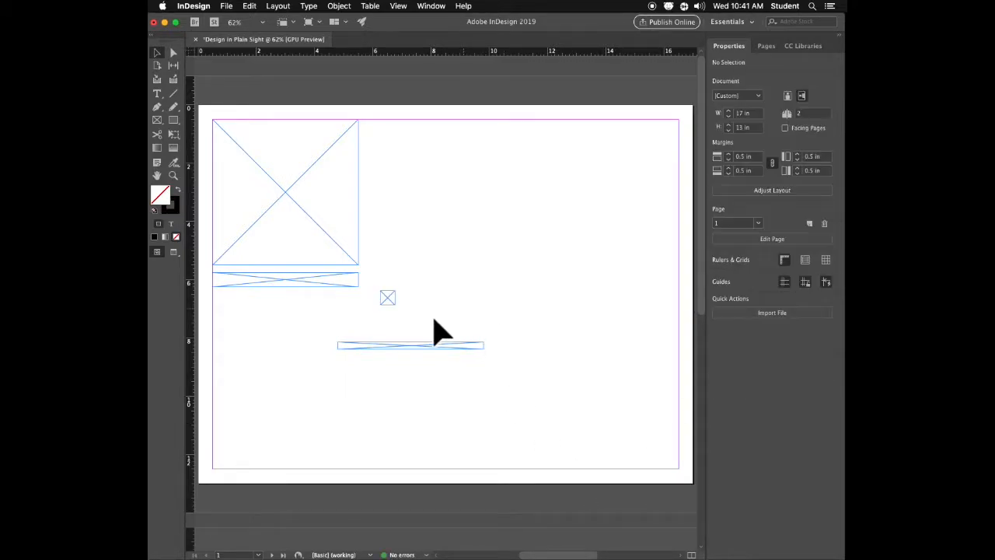
Step: Place the 0.5 in square spacer against the large square's right edge and add vertical guides along both sides of the spacer
drag(391, 297, 248, 294)
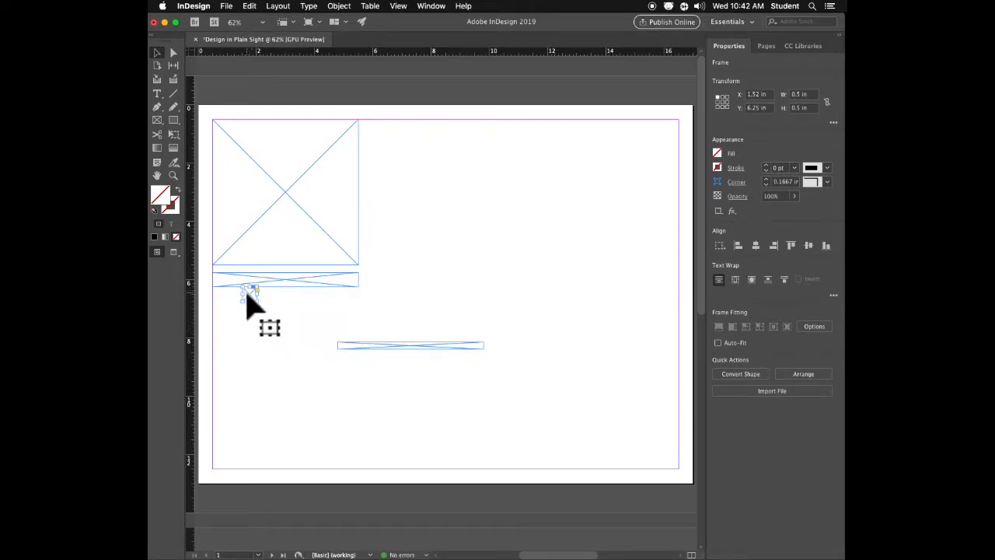
drag(247, 295, 363, 194)
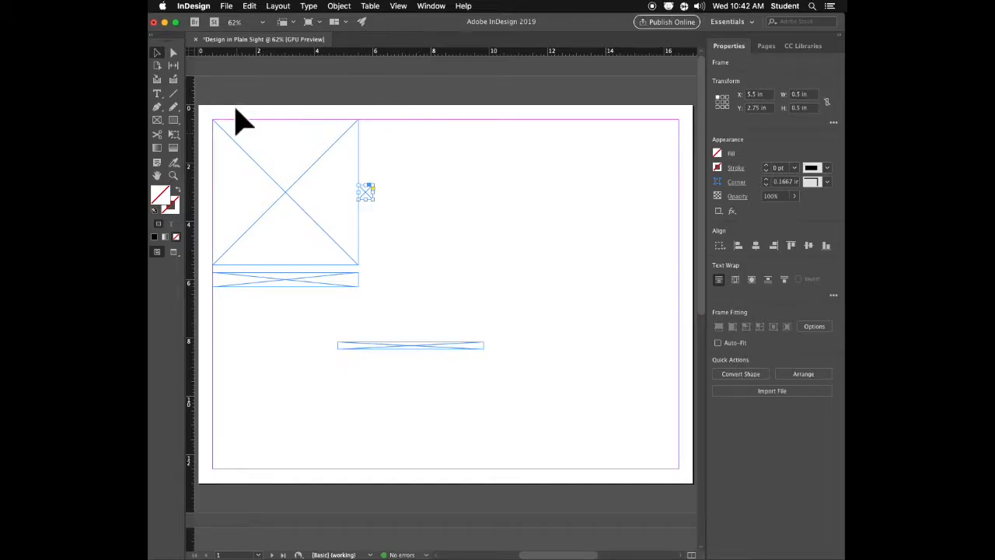
drag(191, 100, 359, 115)
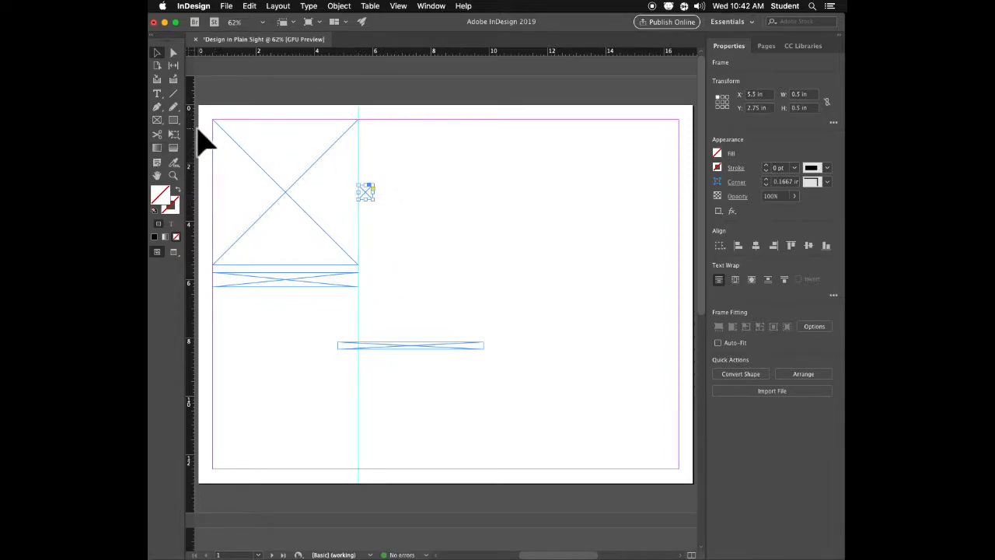
drag(189, 125, 376, 141)
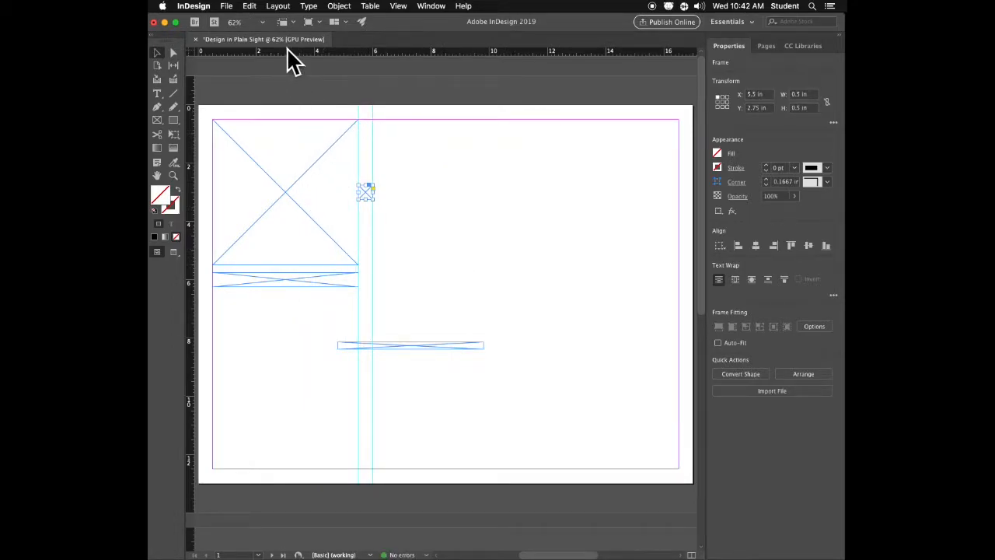
Step: Add horizontal guides along the large square's bottom edge and along the caption frame's top and bottom edges
drag(288, 49, 306, 265)
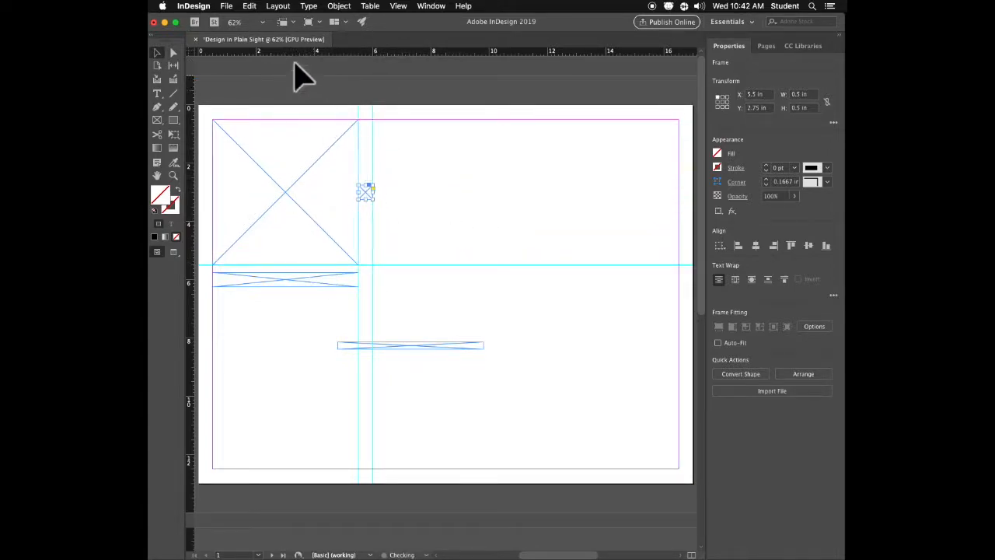
drag(283, 51, 289, 270)
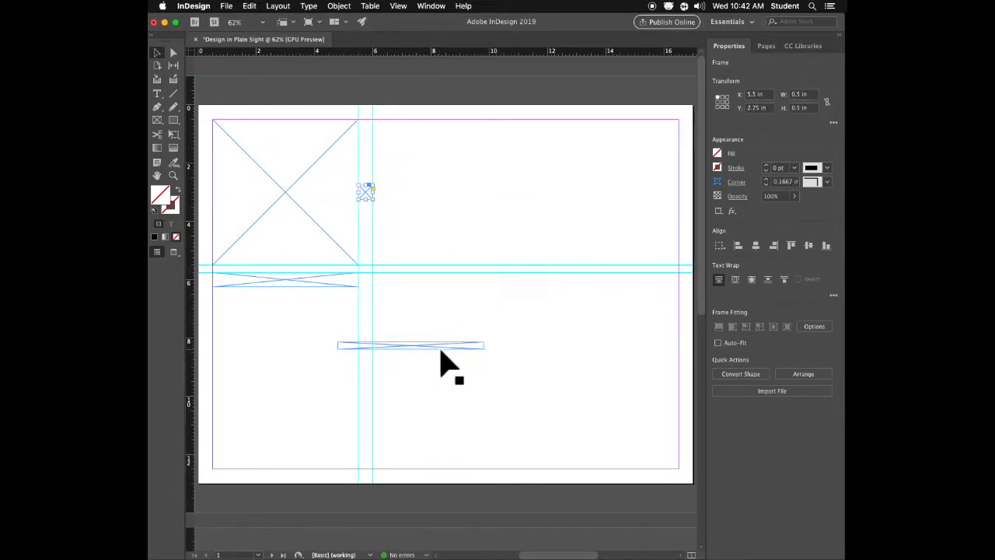
drag(440, 362, 518, 351)
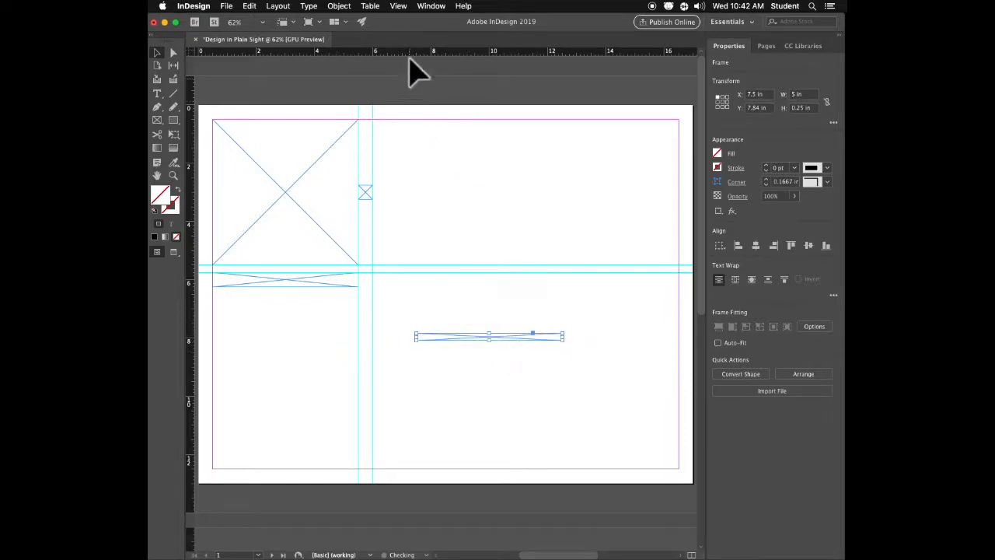
drag(414, 53, 414, 46)
drag(355, 79, 316, 287)
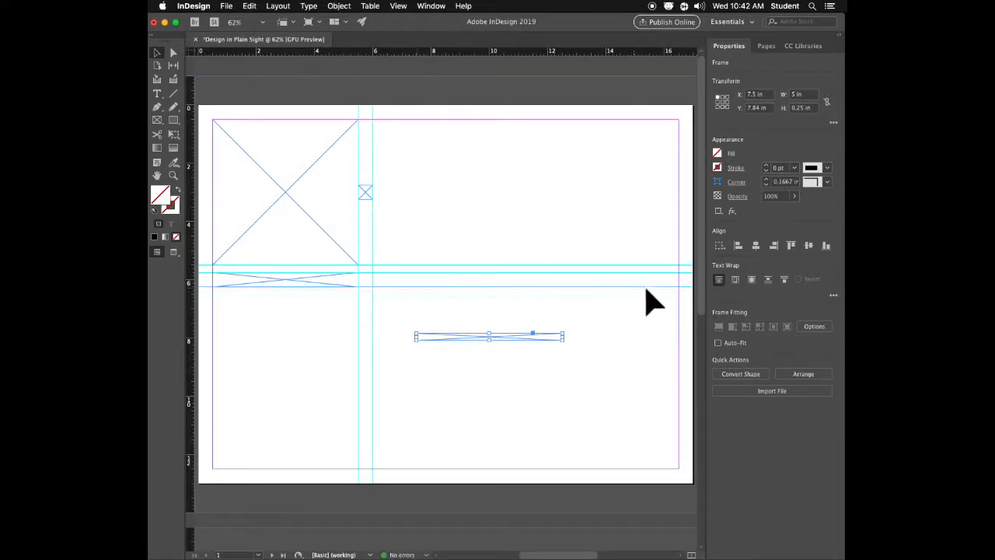
Step: Add a horizontal guide 0.5 in below the caption frame using the small square spacer, and move both spacers aside
drag(360, 198, 257, 299)
drag(346, 51, 326, 300)
drag(263, 294, 501, 208)
drag(515, 337, 569, 332)
Step: Duplicate the large square frame below the lowest guide at the left margin and place the 0.25 in spacer against its bottom edge
click(311, 214)
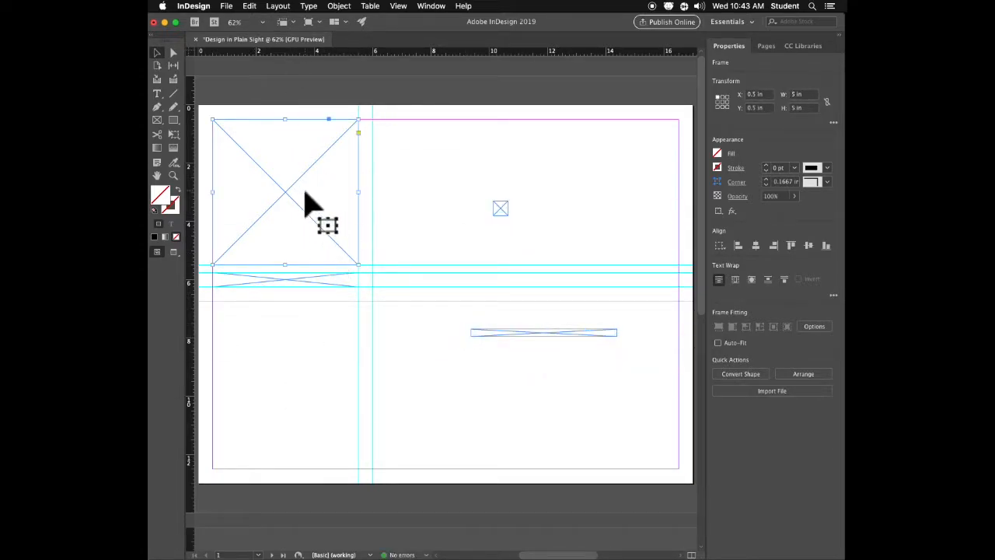
drag(304, 195, 310, 377)
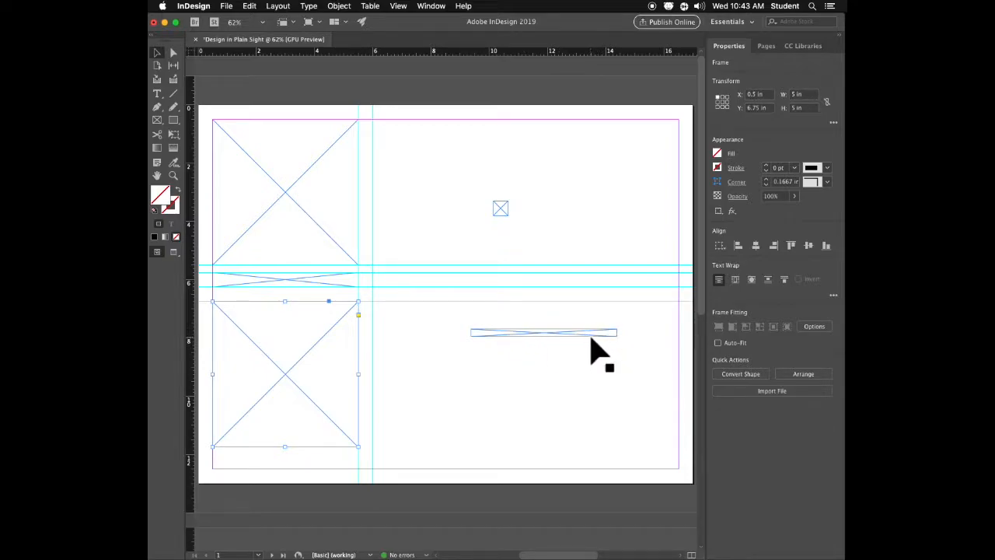
drag(591, 335, 566, 358)
drag(517, 441, 446, 459)
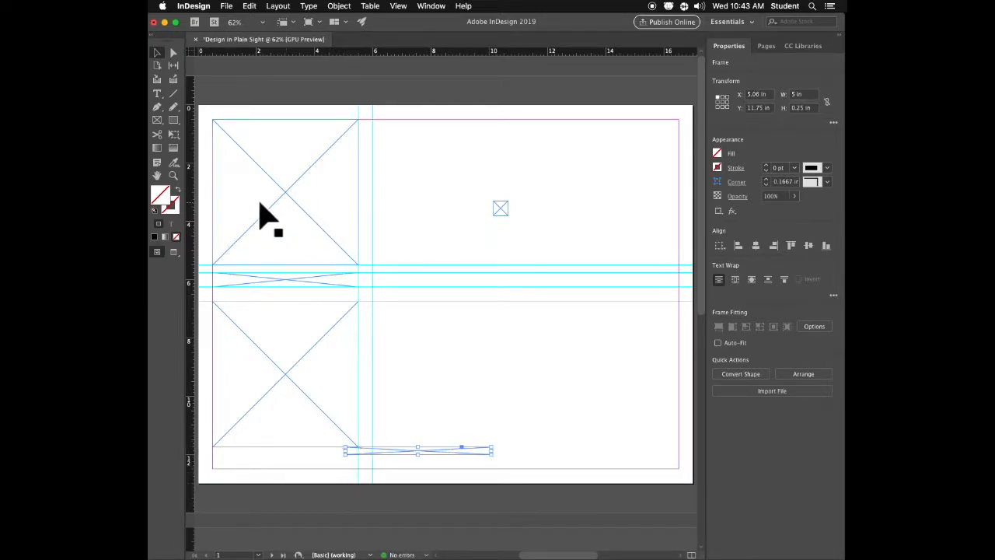
Step: Duplicate the caption frame to just beneath the 0.25 in spacer at the left margin, and move the spacer to the empty upper-right page area
click(280, 280)
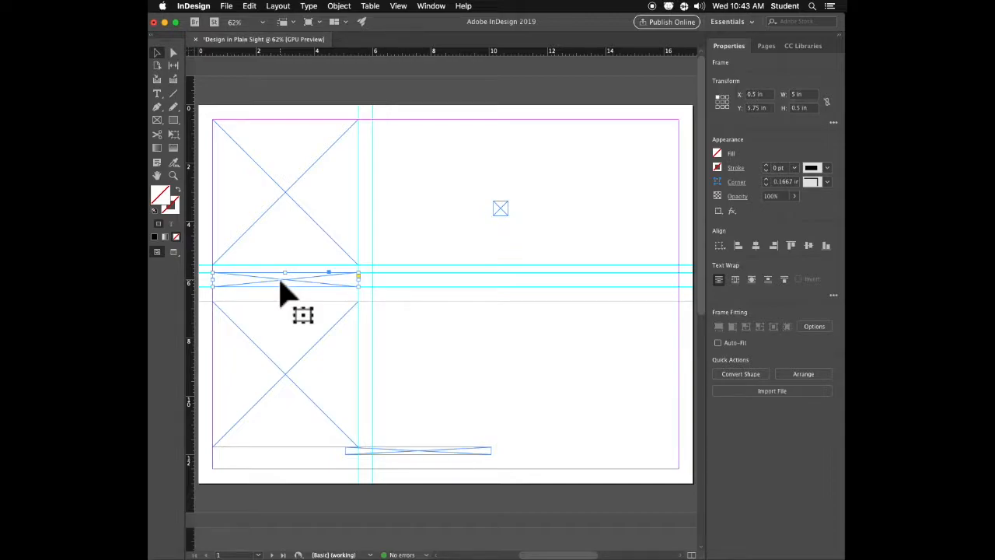
drag(281, 281, 283, 466)
drag(429, 450, 583, 160)
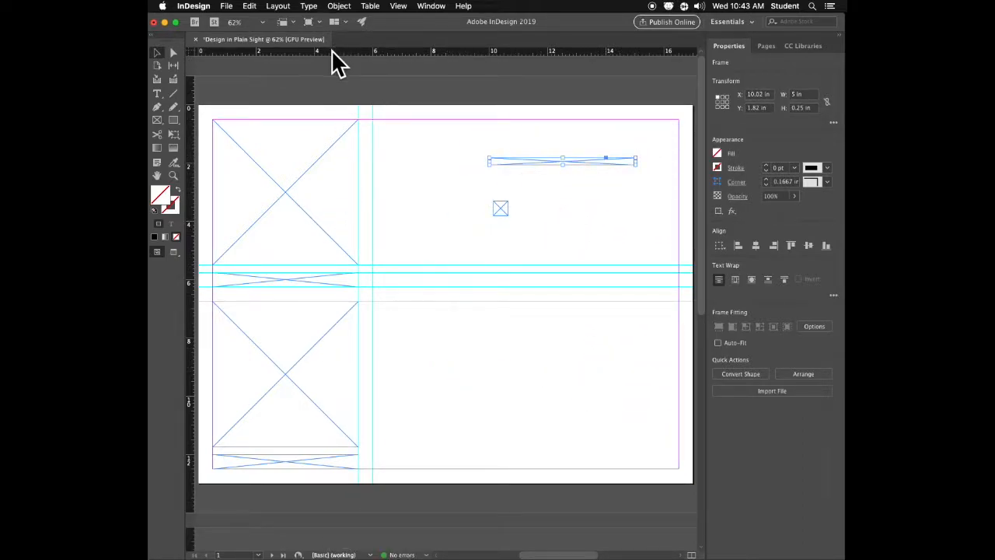
Step: Add horizontal guides along the lower square's bottom edge and lower caption frame's top edge, and move both spacers onto the pasteboard above the page
drag(334, 55, 387, 447)
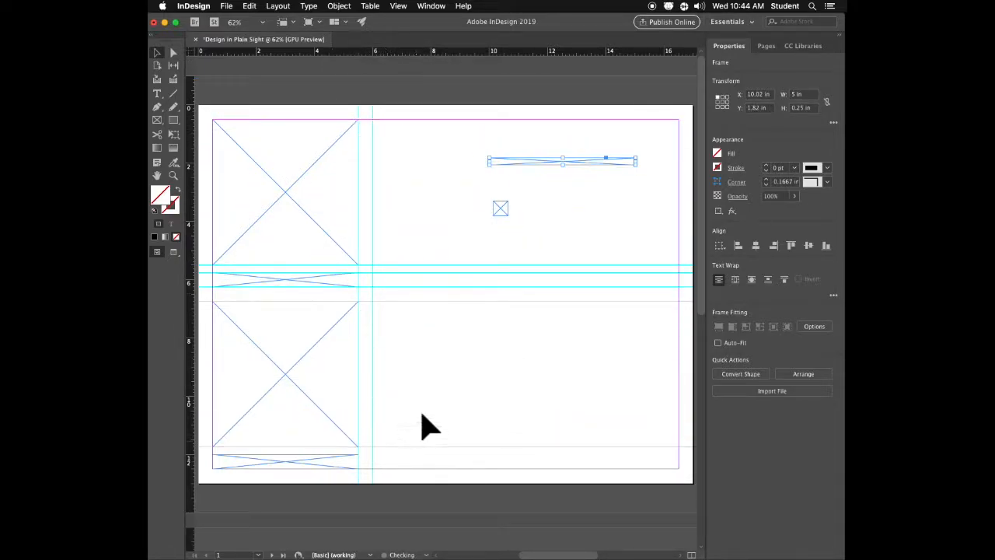
drag(356, 50, 388, 453)
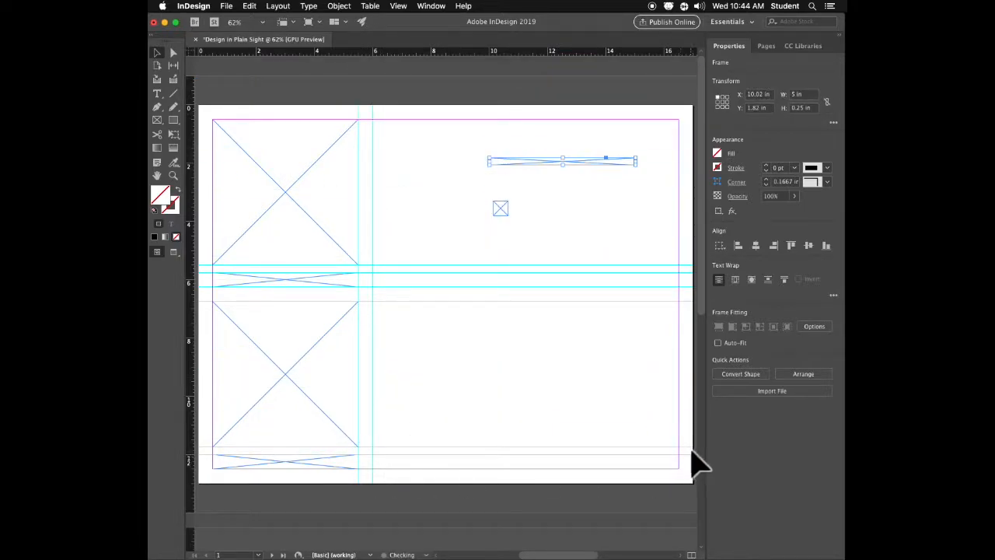
drag(501, 208, 555, 213)
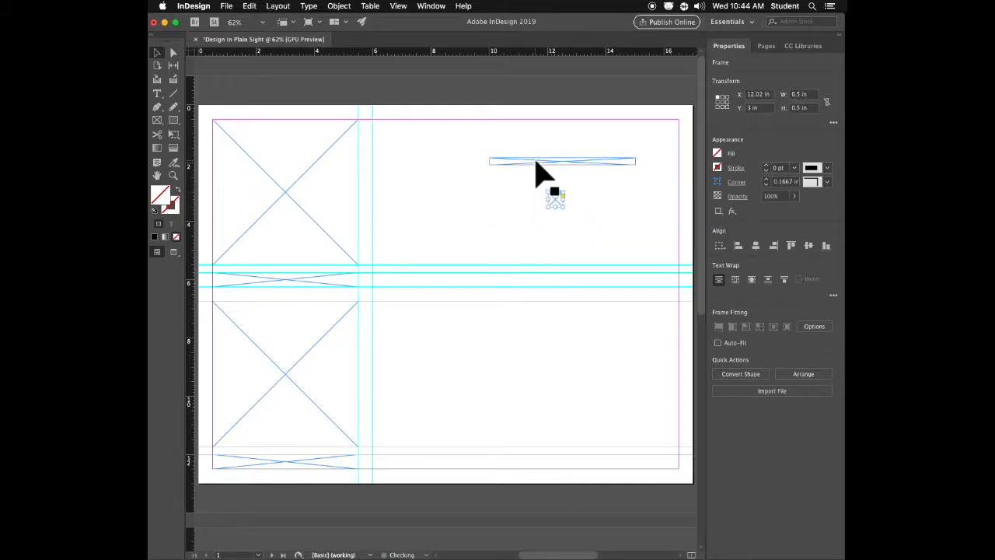
drag(544, 164, 513, 91)
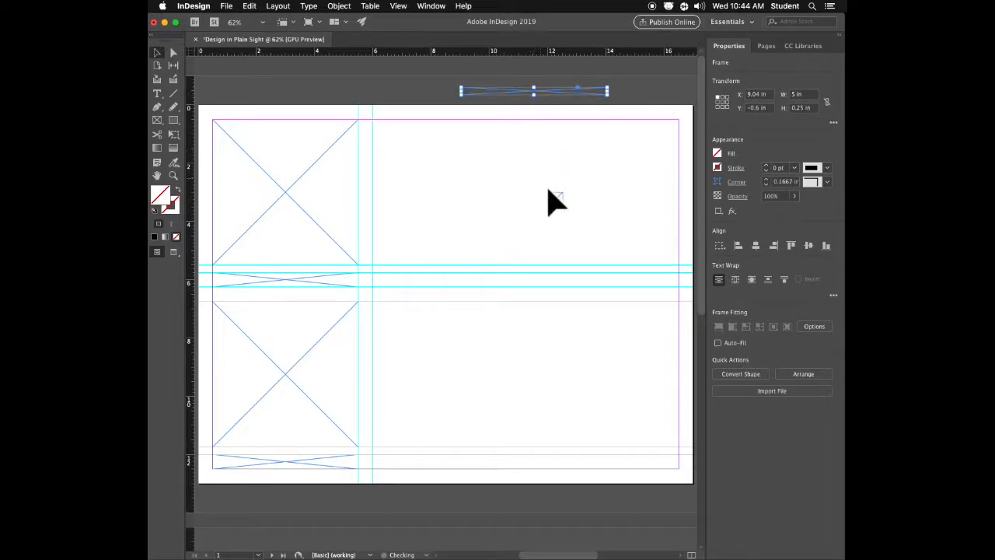
drag(557, 207, 636, 101)
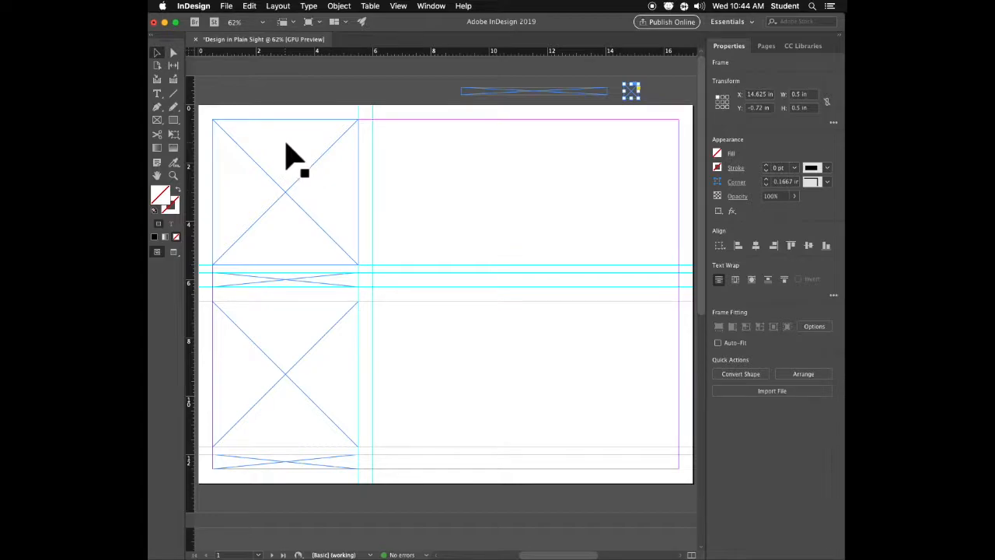
Step: Apply a 2 pt stroke to both large squares and both caption frames in the first column
drag(262, 88, 284, 495)
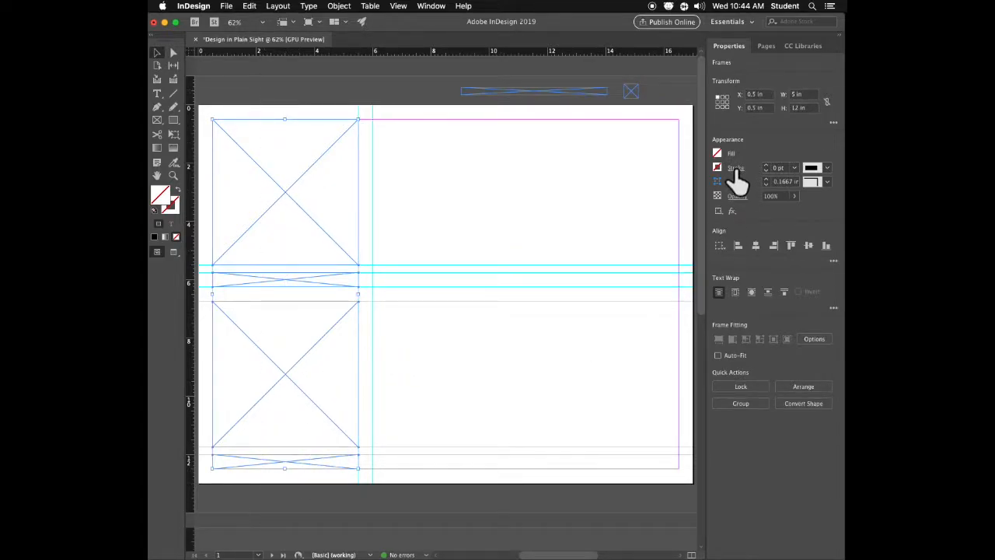
click(766, 164)
click(766, 165)
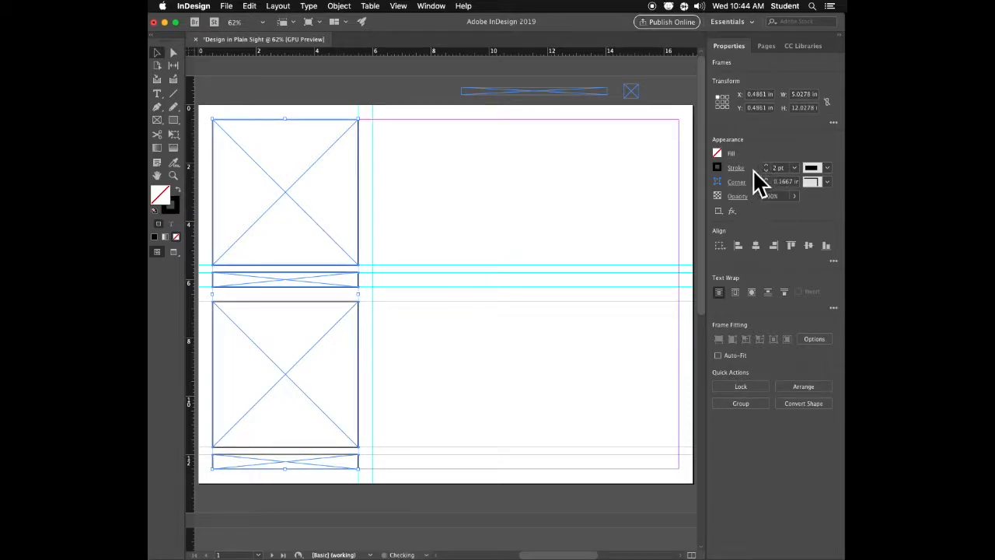
click(374, 88)
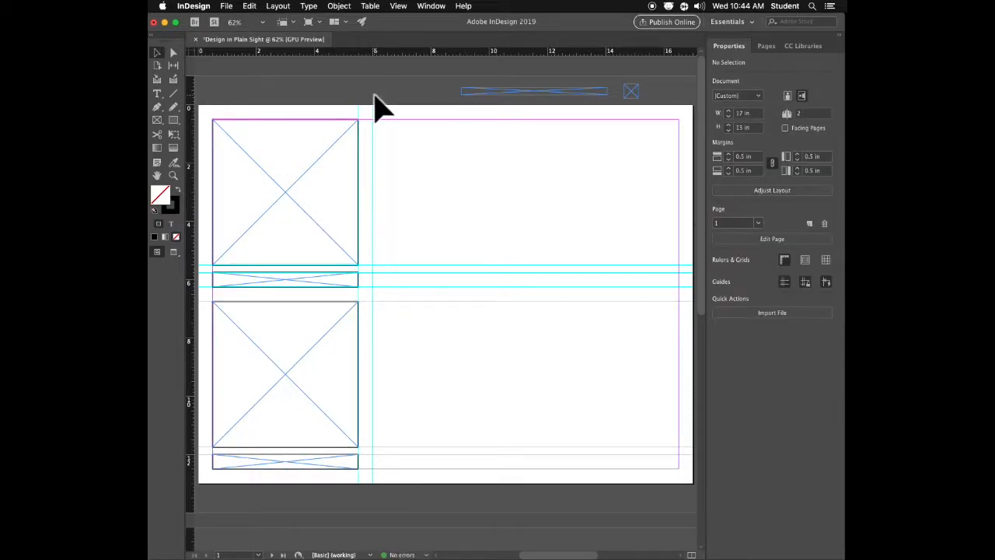
Step: Preview the stroked frames without guides and frame edges, and return to the normal view
key(w)
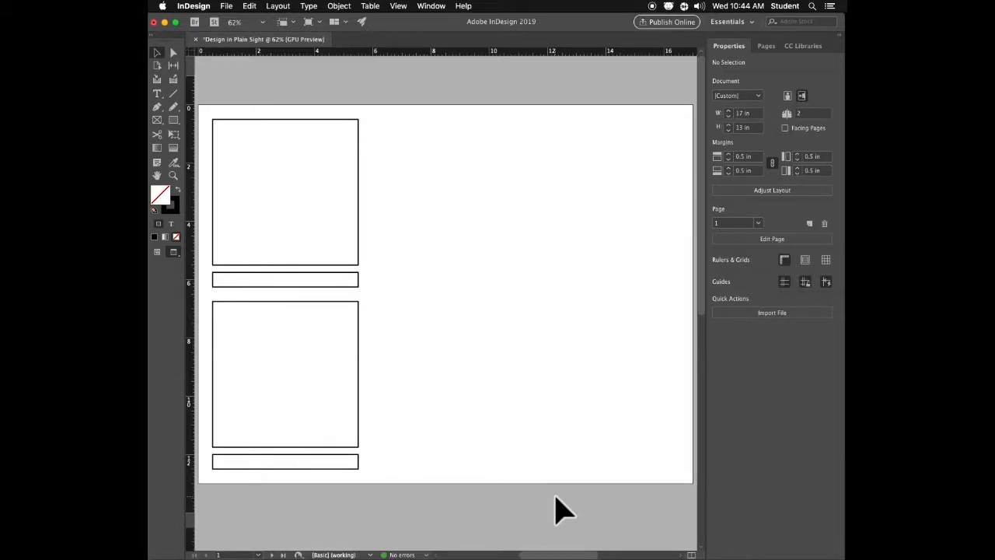
key(w)
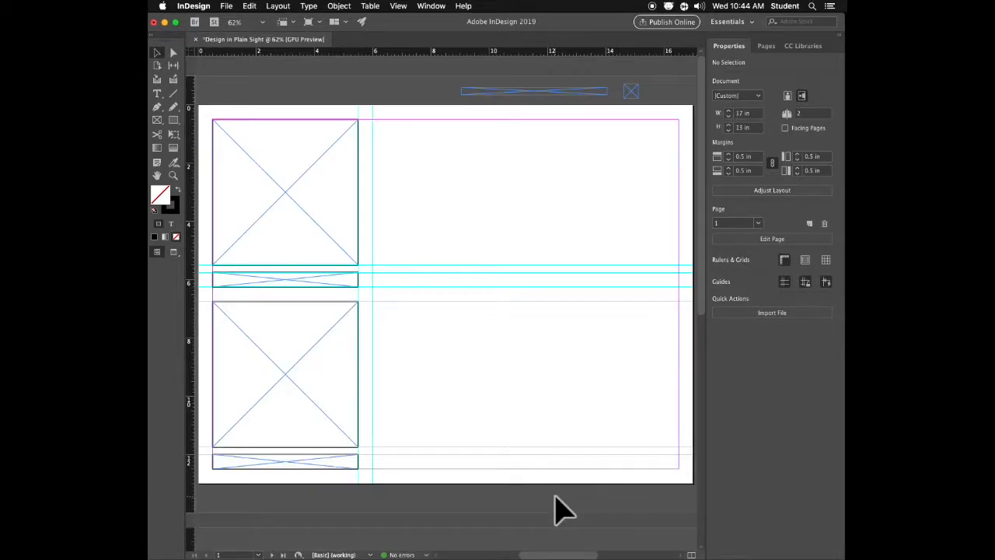
key(w)
key(w)
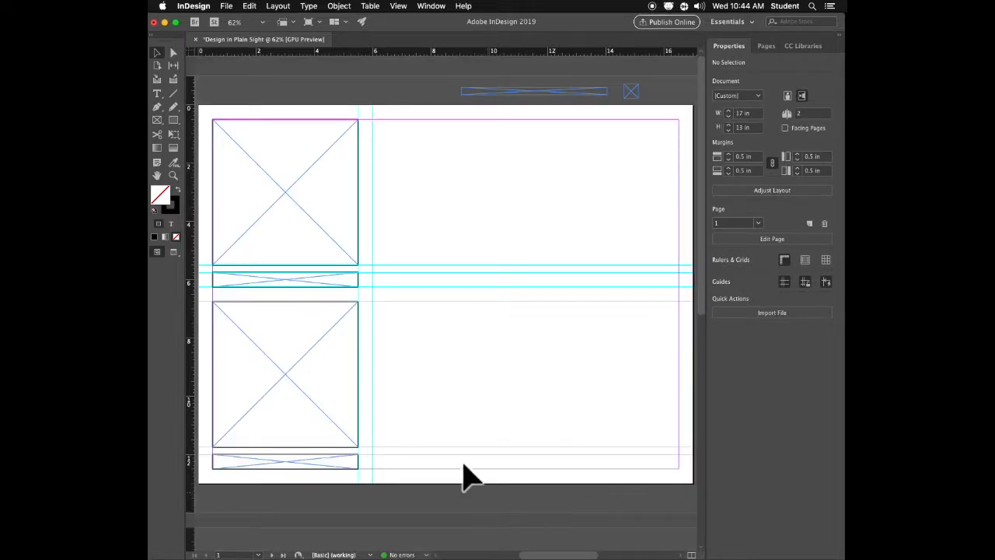
Step: Duplicate the first column's two squares and two caption frames to the second vertical guide, aligned with the originals, to form a second column
click(309, 222)
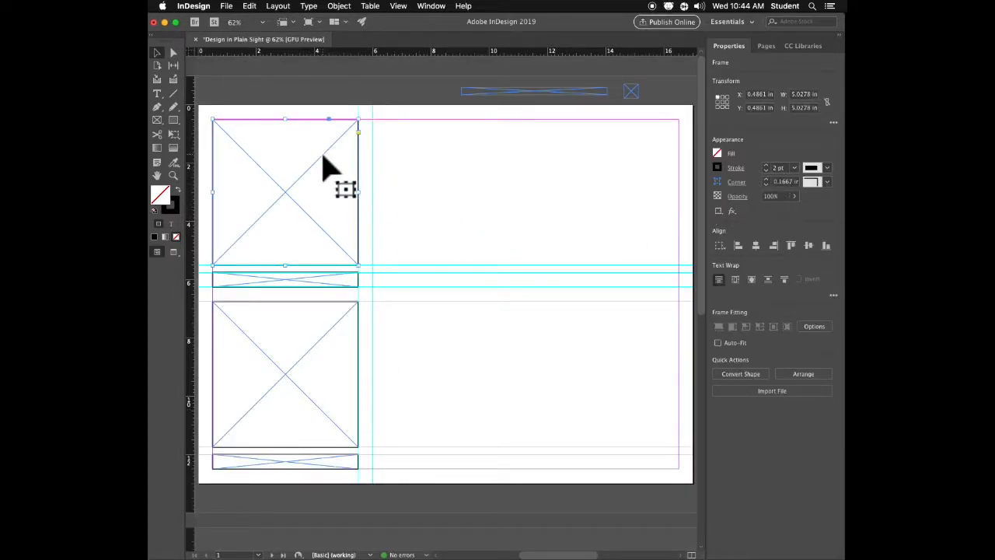
key(w)
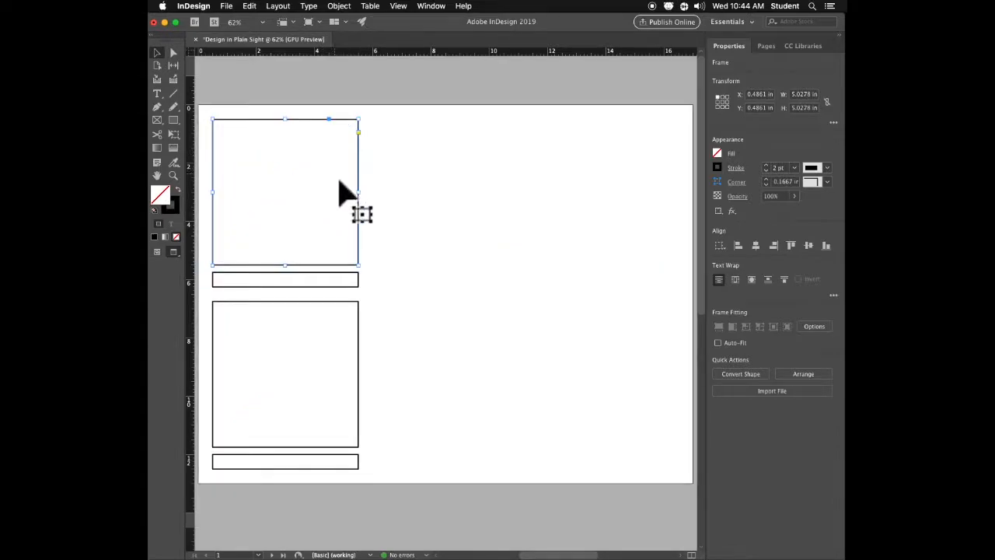
key(w)
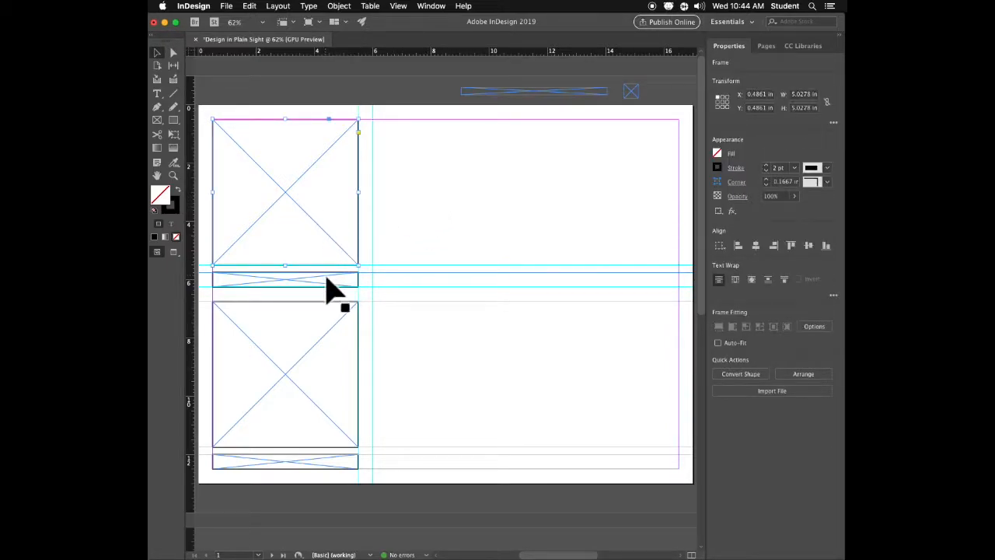
shift+click(326, 283)
shift+click(330, 465)
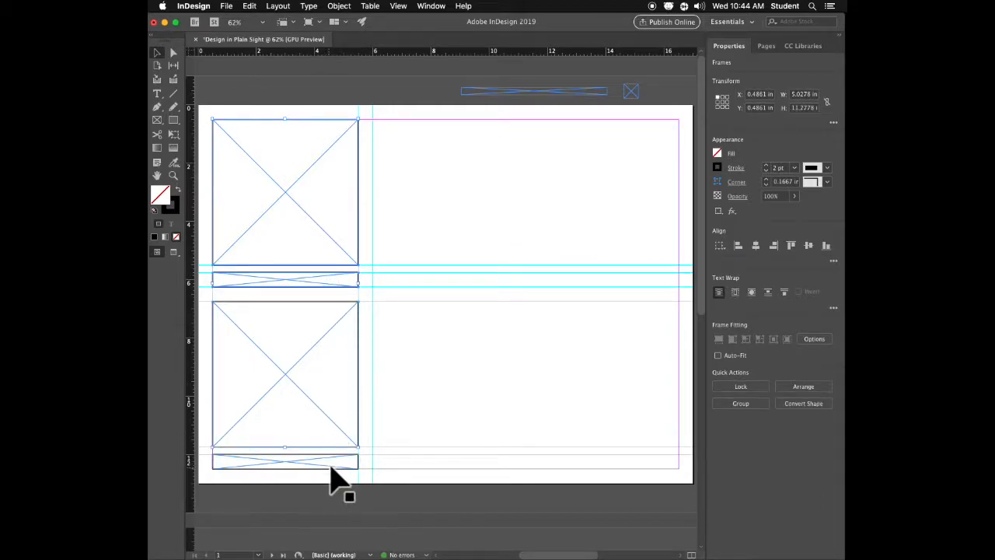
shift+click(331, 465)
drag(308, 215, 464, 221)
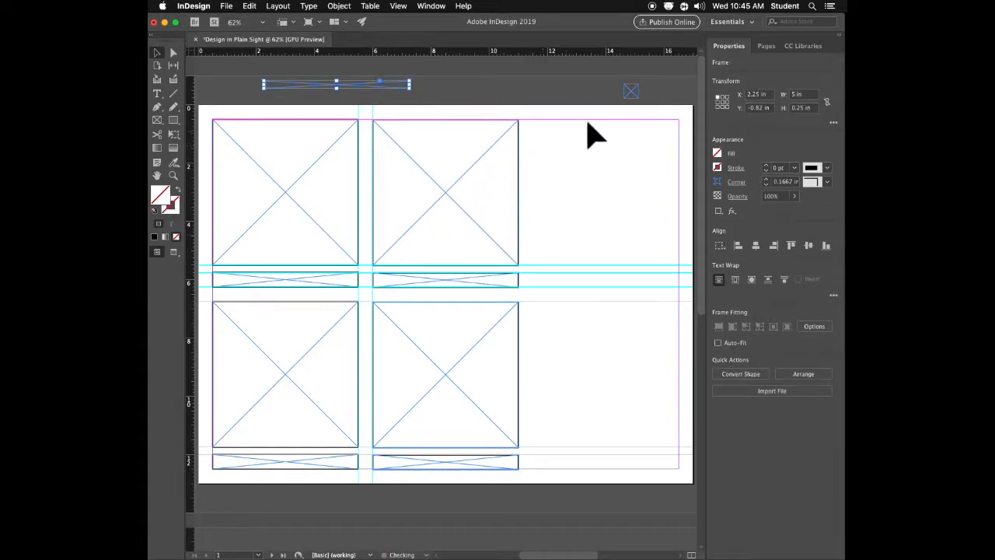
Step: Place the 0.5 in square spacer against the second column's right edge and add vertical guides along both sides of the spacer
drag(628, 93, 526, 188)
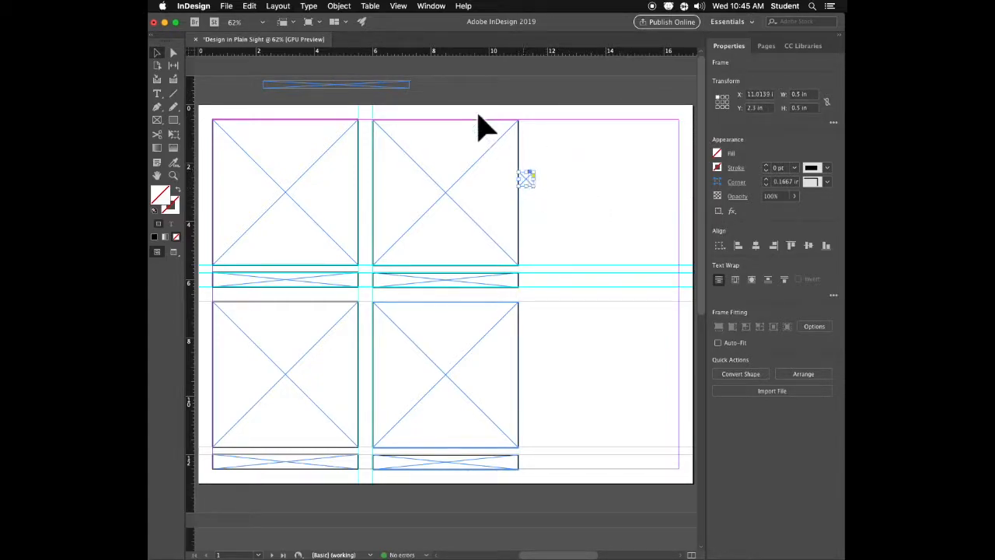
drag(189, 96, 533, 106)
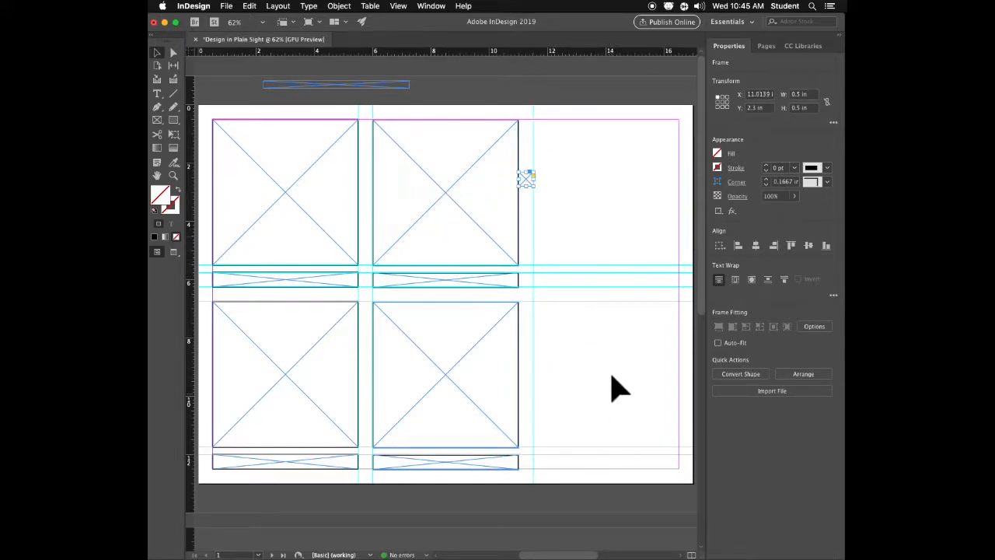
drag(188, 130, 516, 143)
Step: Duplicate the second column's two squares and two caption frames to the last vertical guide to form a third column
click(465, 208)
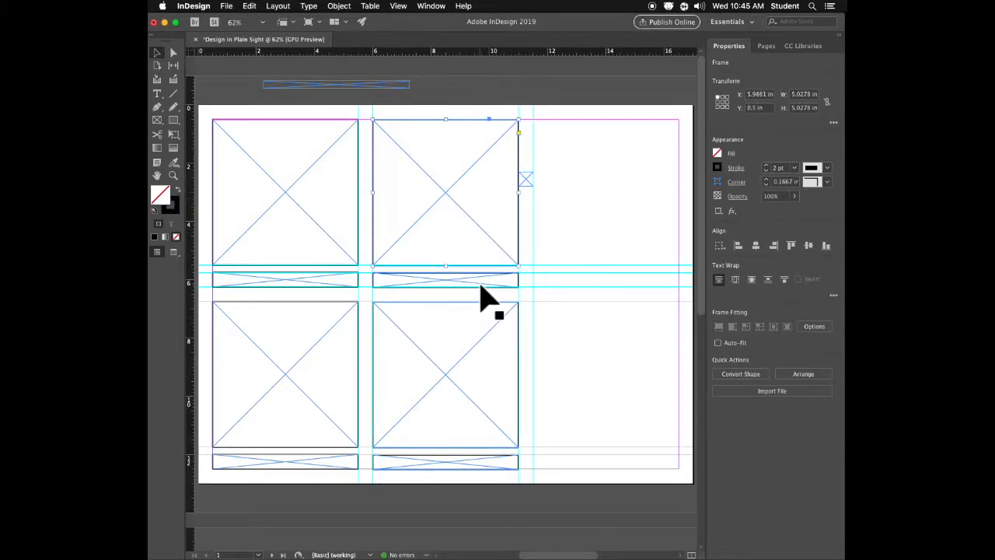
shift+click(479, 285)
shift+click(484, 411)
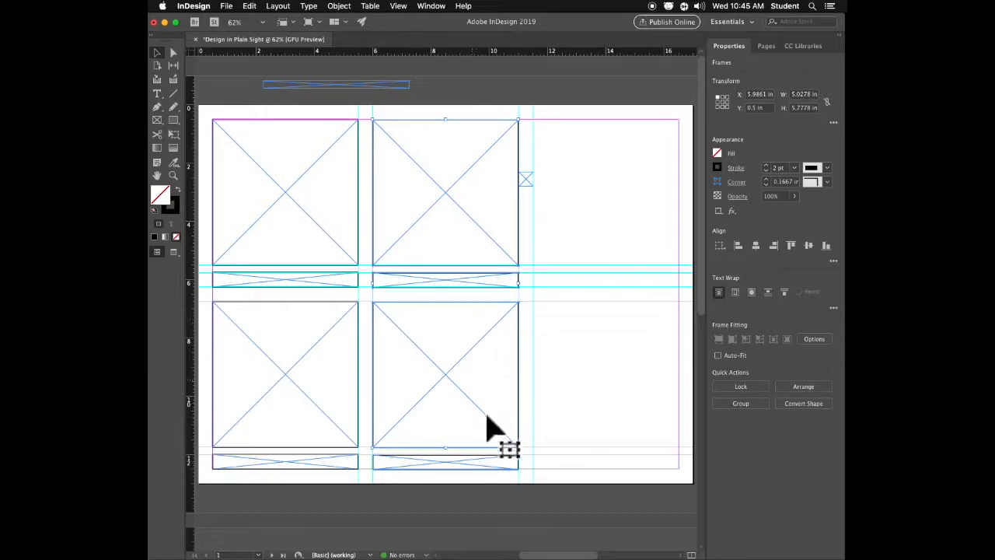
shift+click(489, 462)
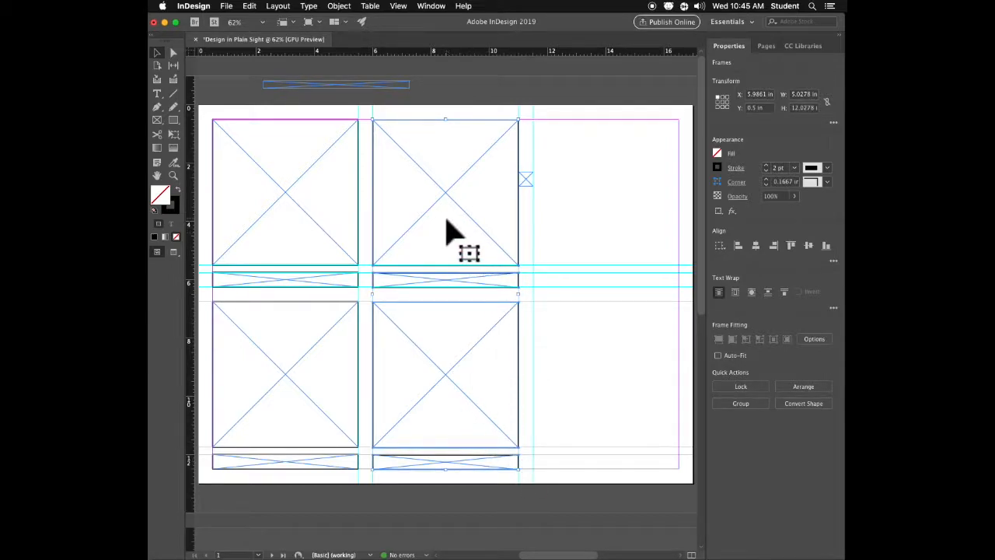
drag(446, 221, 606, 223)
click(566, 108)
Step: Move the 0.5 in square spacer onto the pasteboard above the page and preview the three-column layout without guides
click(530, 183)
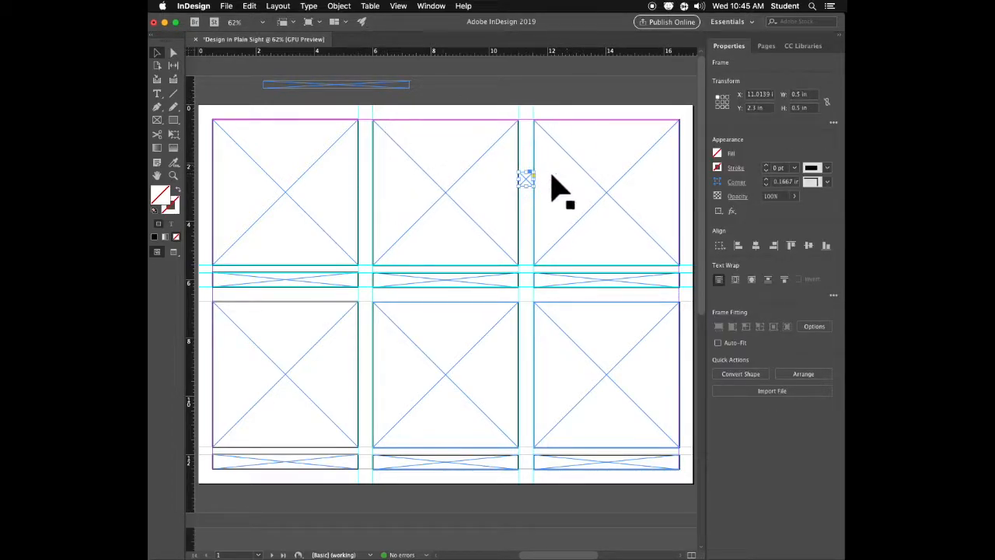
drag(522, 180, 506, 92)
key(w)
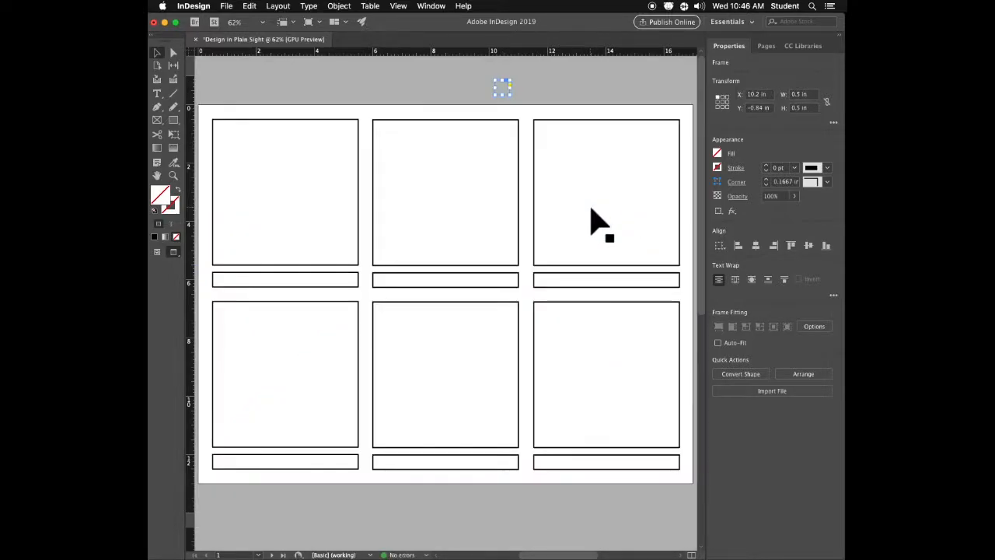
click(594, 101)
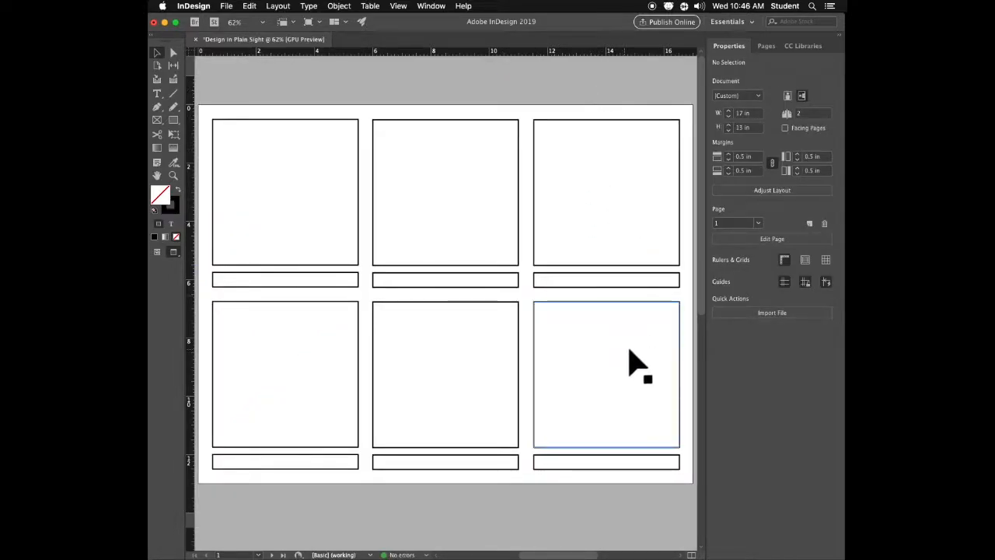